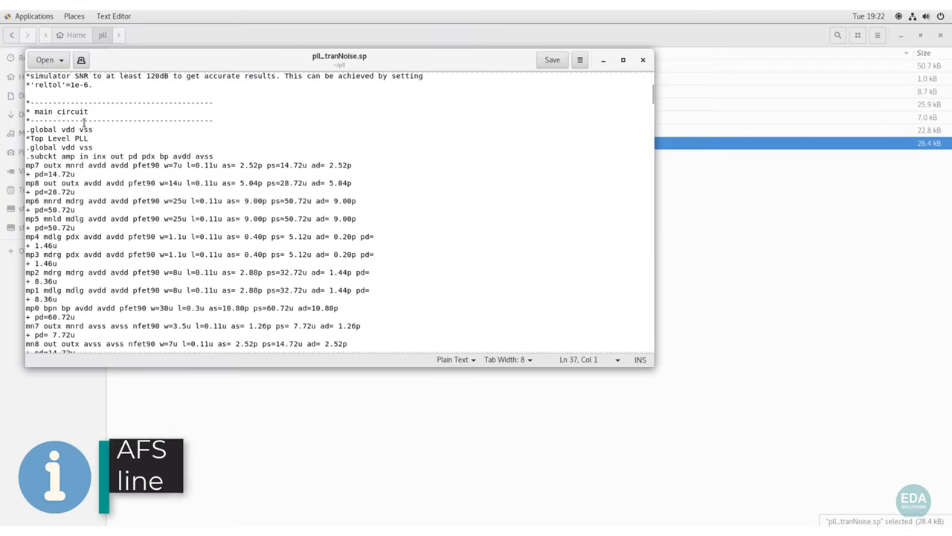
# Review the pll_tranNoise.sp header lines and scroll through its amp, abi_mux, mux41, abi_buf and abi_dffr subcircuits
pyautogui.tripleClick(75, 111)
pyautogui.tripleClick(72, 138)
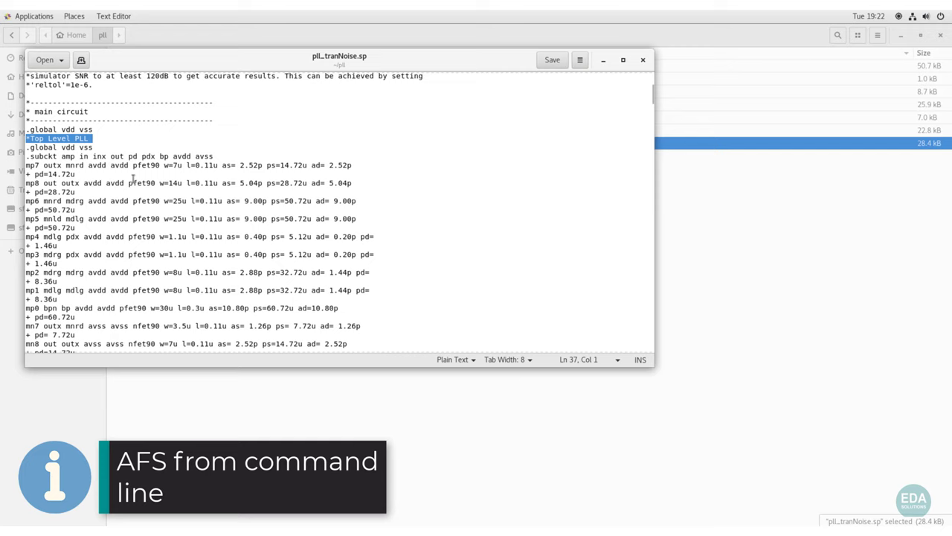
pyautogui.scroll(-15, 183, 250)
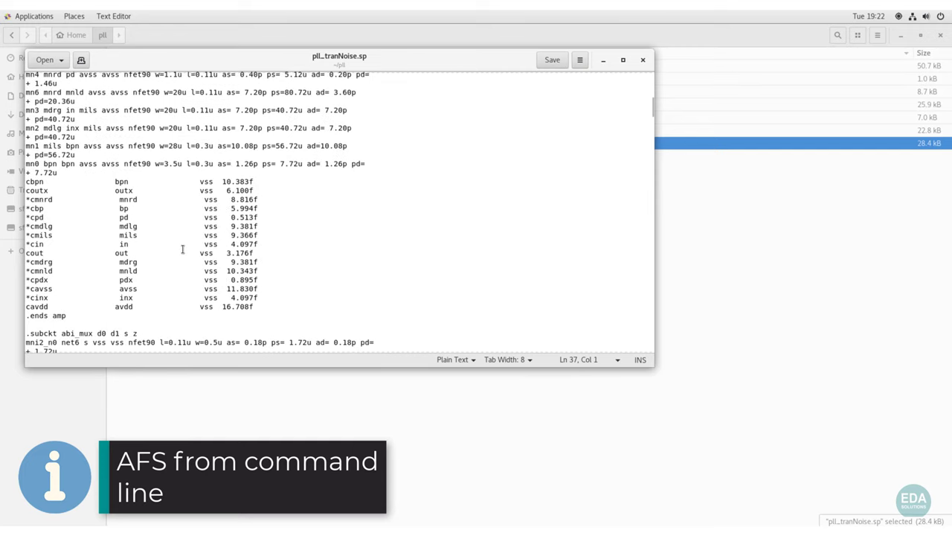
pyautogui.scroll(-15, 182, 250)
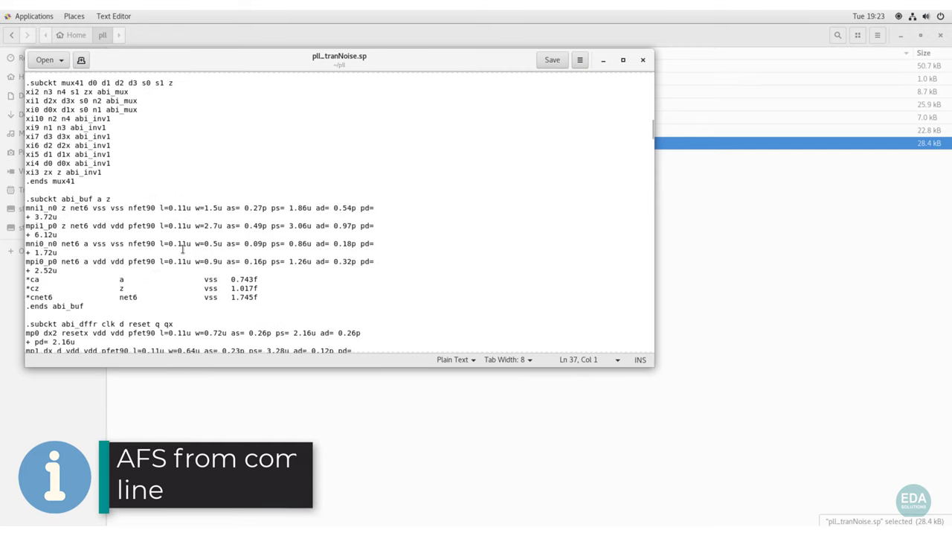
# Close the netlist and run the AFS transient noise simulation of pll_tranNoise.sp in a terminal in ~/pll
pyautogui.click(642, 59)
pyautogui.hotkey('ctrl', 'alt', 't')
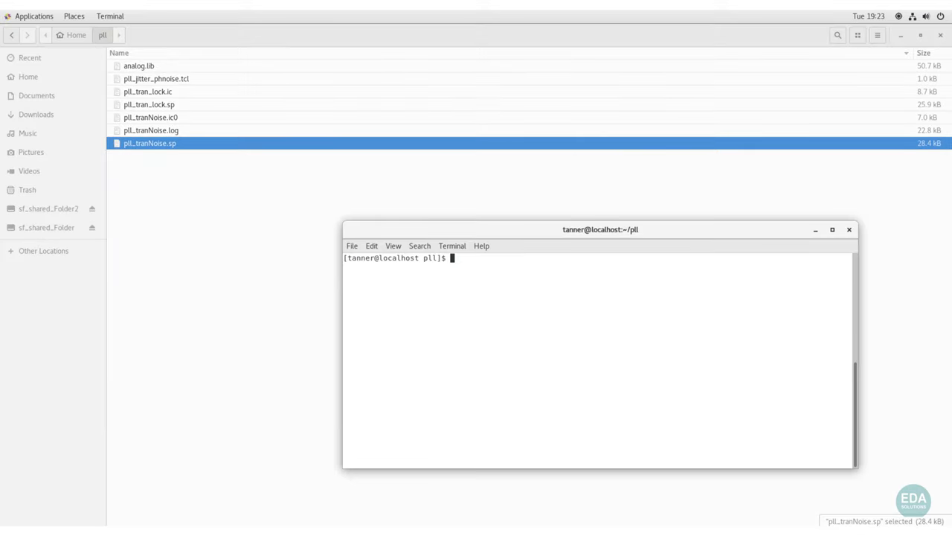
pyautogui.write('afs pll_tranNoise.sp -f hspicebin -o pll_tranNoise -l pll_tranNoise.log')
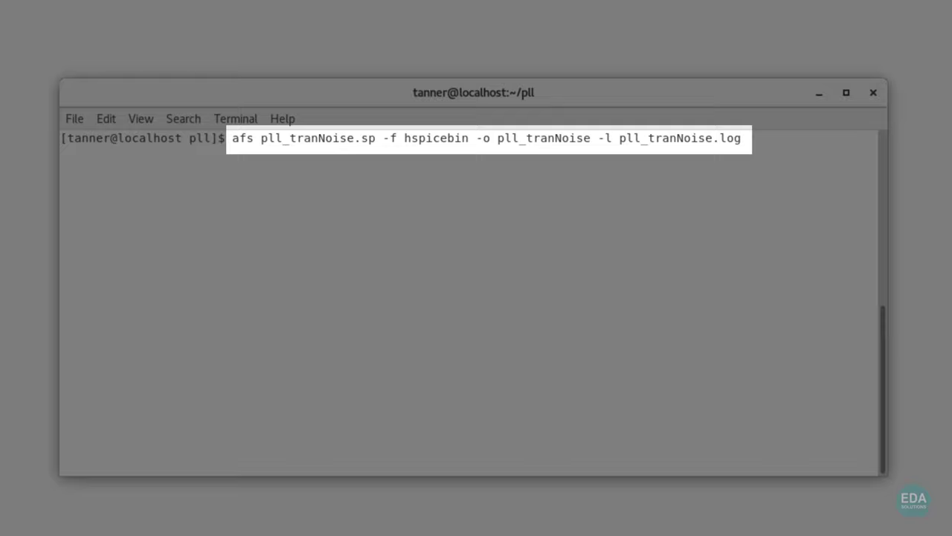
pyautogui.press('Return')
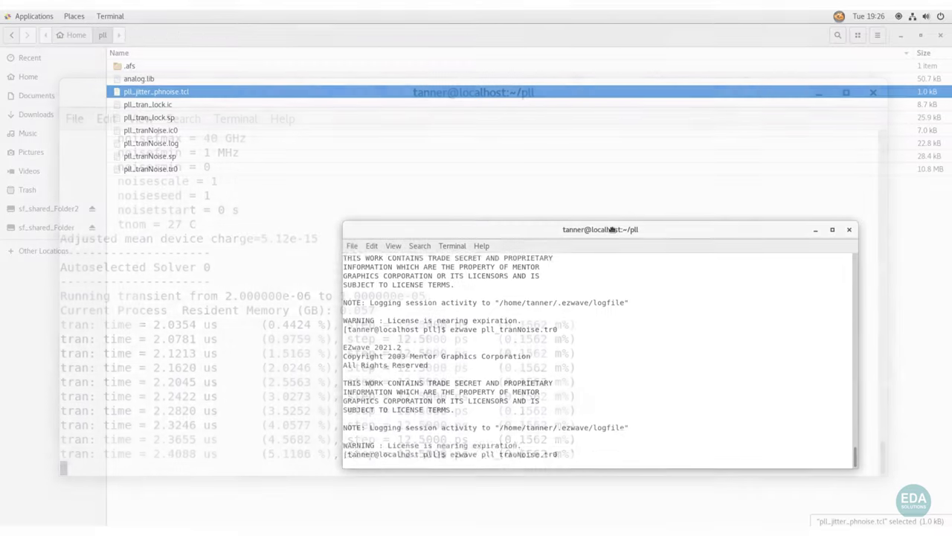
# Launch EZwave maximized on pll_tranNoise.tr0 and plot x_pll_top's V(CK_OUT) in Wave:1
pyautogui.press('Return')
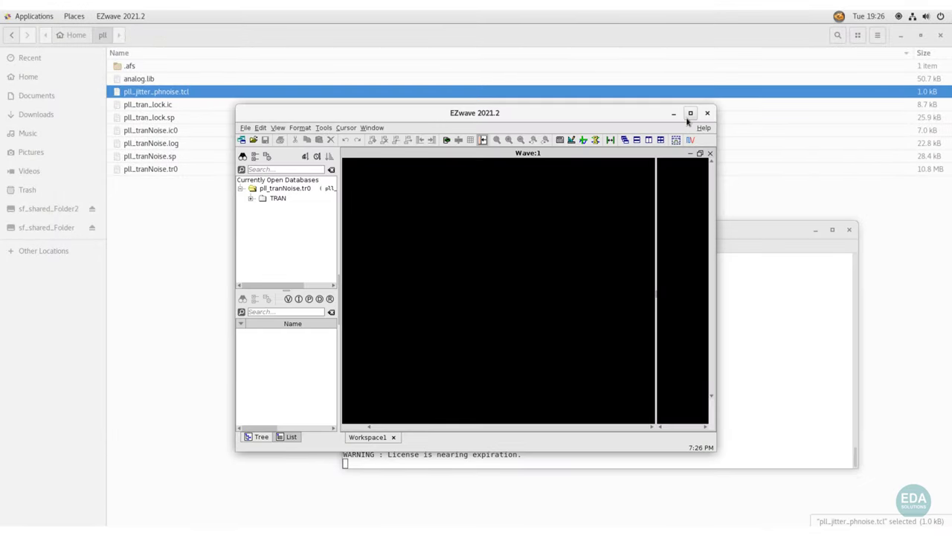
pyautogui.click(690, 113)
pyautogui.click(14, 118)
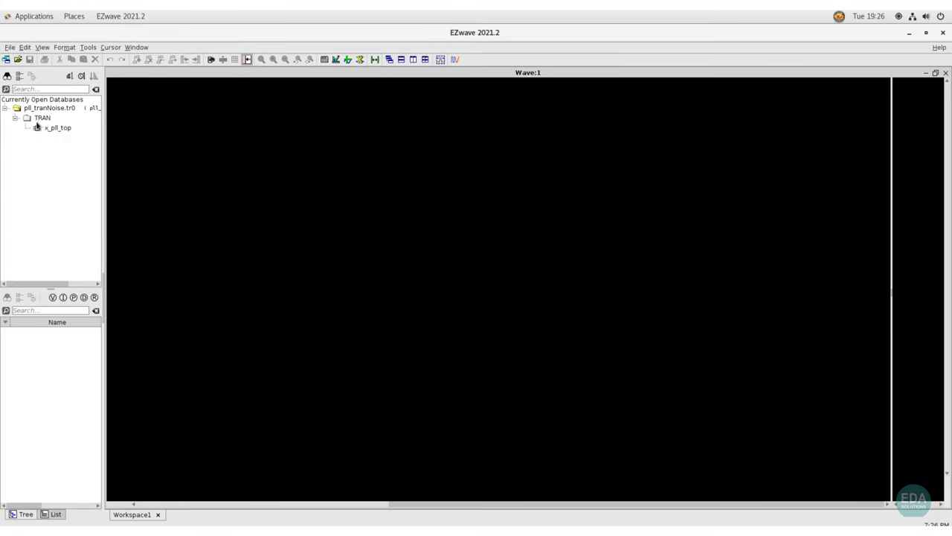
pyautogui.click(38, 128)
pyautogui.doubleClick(52, 337)
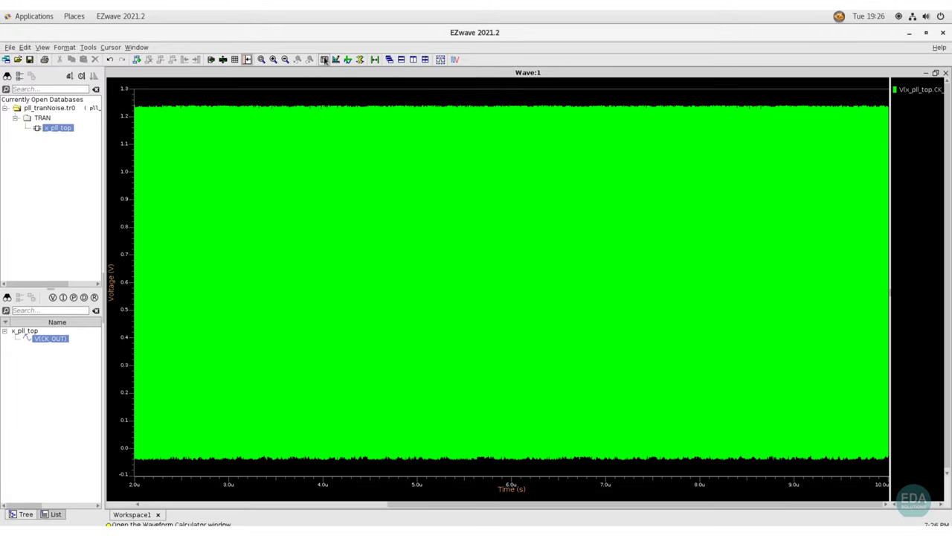
# Build an avg(frequency()) expression in the Waveform Calculator from the avg and frequency functions
pyautogui.click(324, 59)
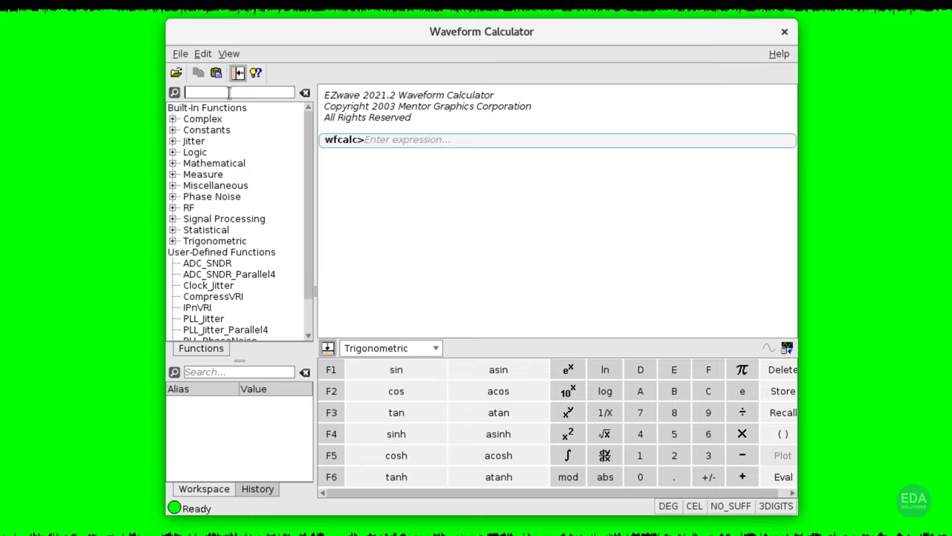
pyautogui.click(229, 91)
pyautogui.write('avg')
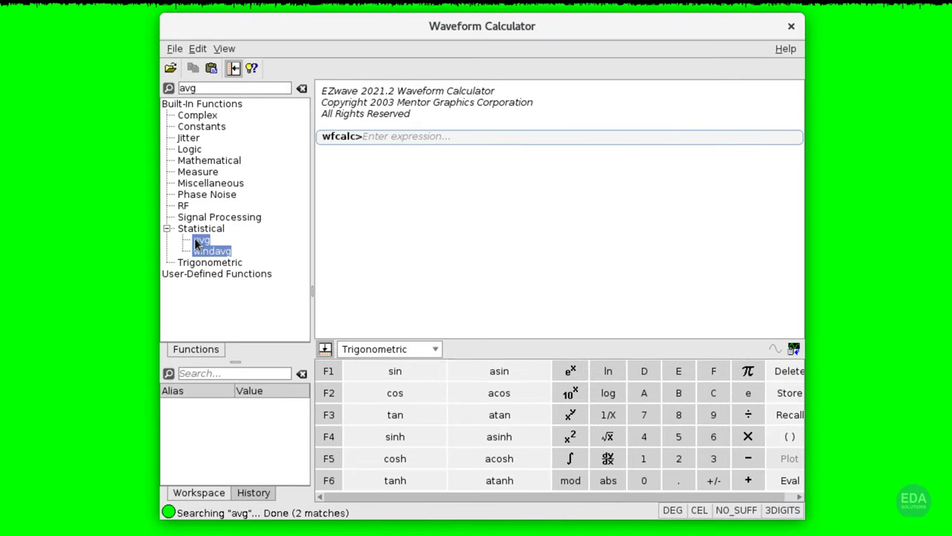
pyautogui.doubleClick(200, 241)
pyautogui.click(180, 88)
pyautogui.write('fre')
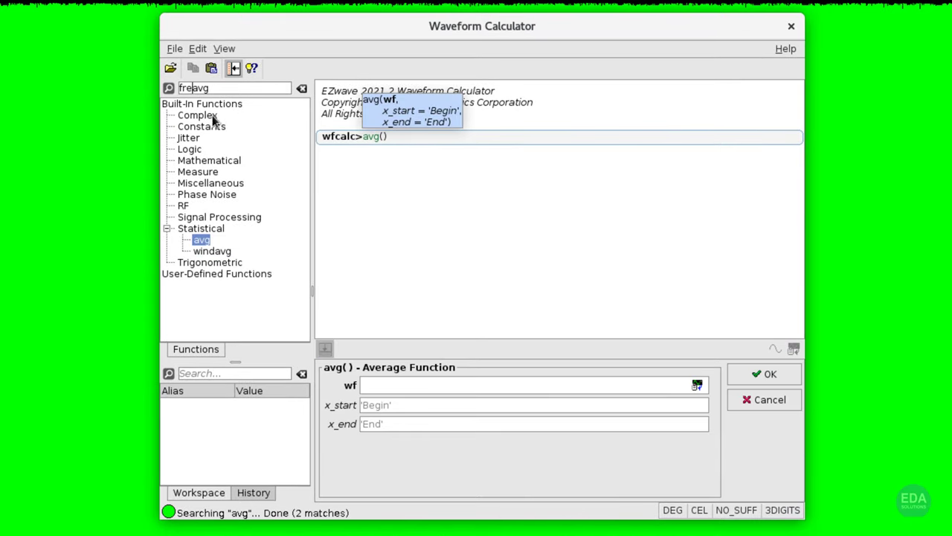
pyautogui.press('Delete')
pyautogui.press('Delete')
pyautogui.press('Delete')
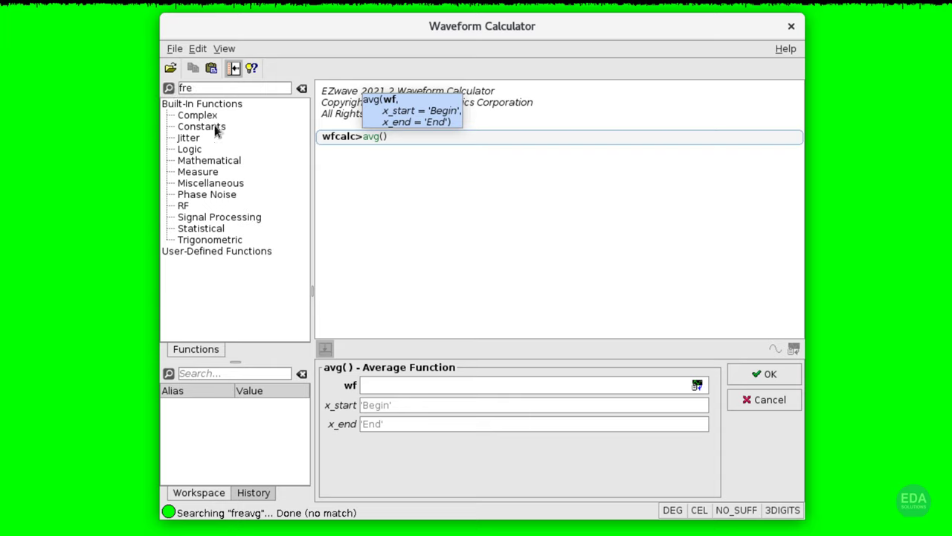
pyautogui.write('q')
pyautogui.doubleClick(218, 195)
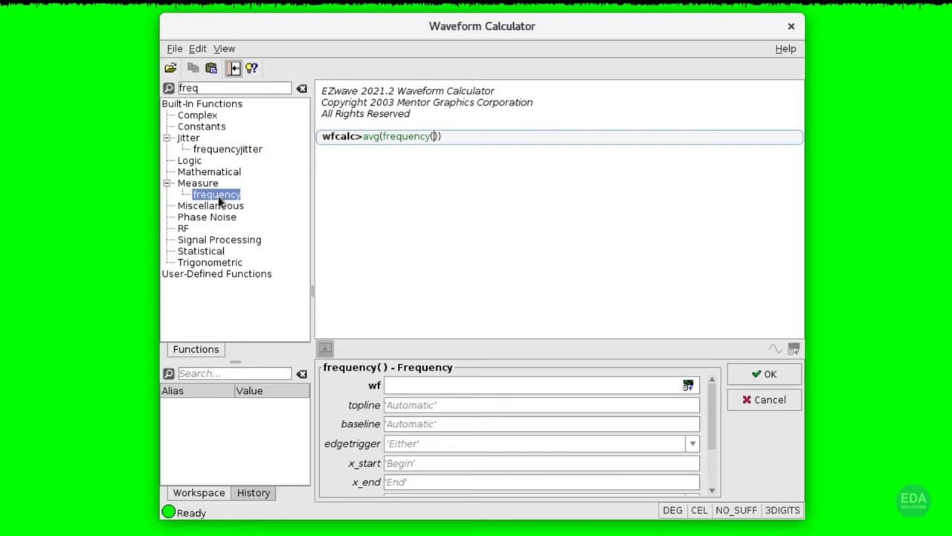
# Measure CK_OUT on rising edges and evaluate the average frequency, giving 8e+8
pyautogui.click(687, 384)
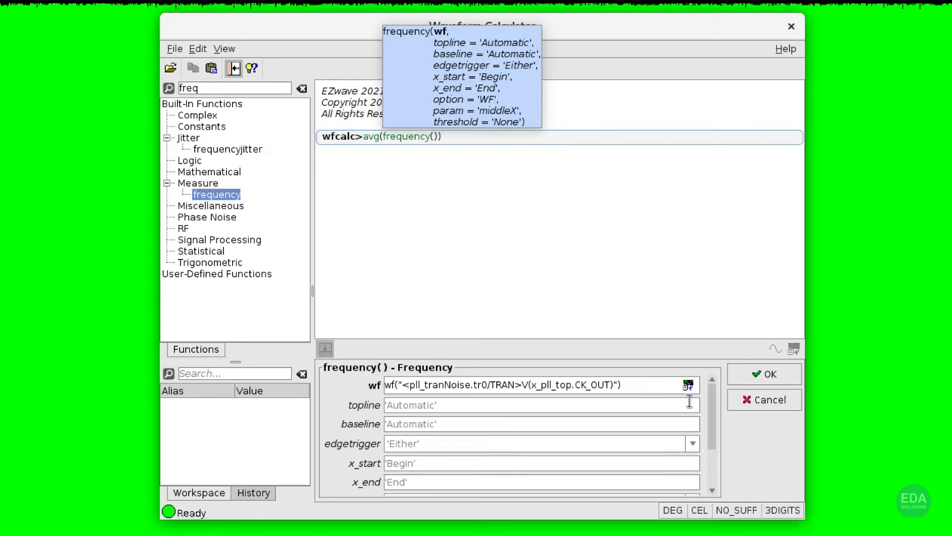
pyautogui.click(692, 442)
pyautogui.click(406, 460)
pyautogui.click(764, 376)
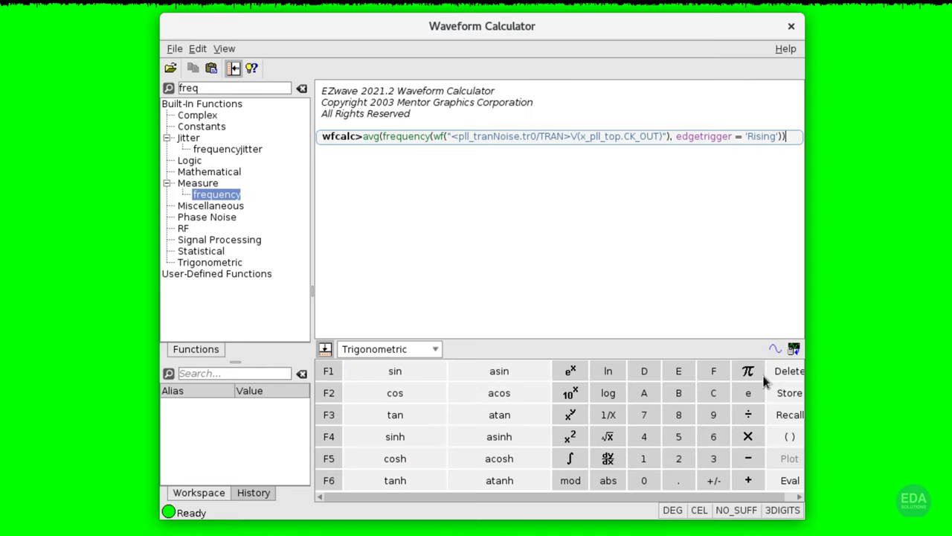
pyautogui.press('Return')
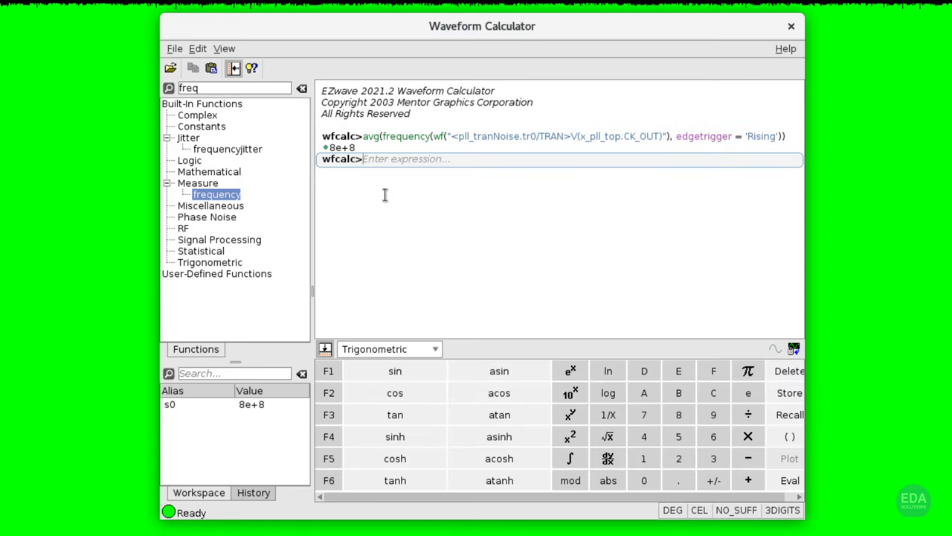
pyautogui.moveTo(362, 148); pyautogui.dragTo(329, 147)
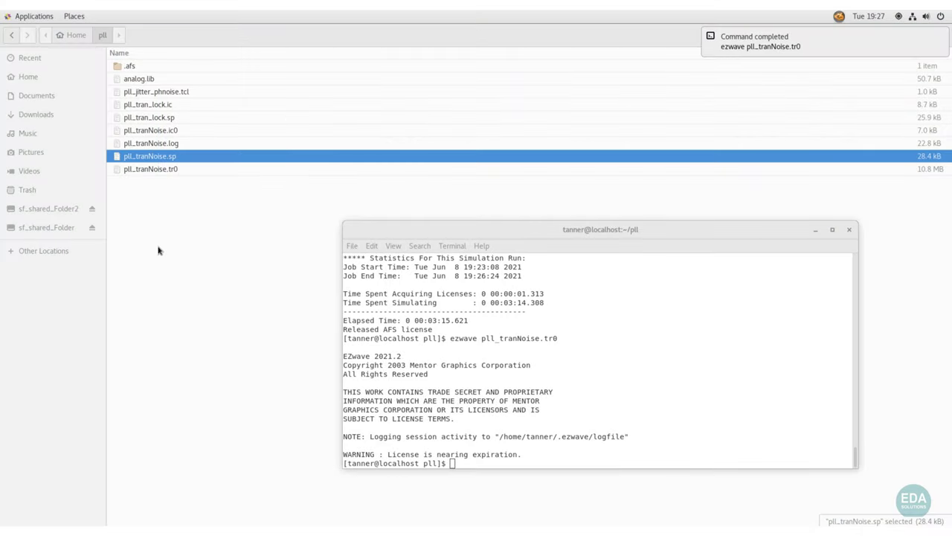
# Open pll_jitter_phnoise.tcl in gedit, scroll through the script, and close it
pyautogui.doubleClick(181, 92)
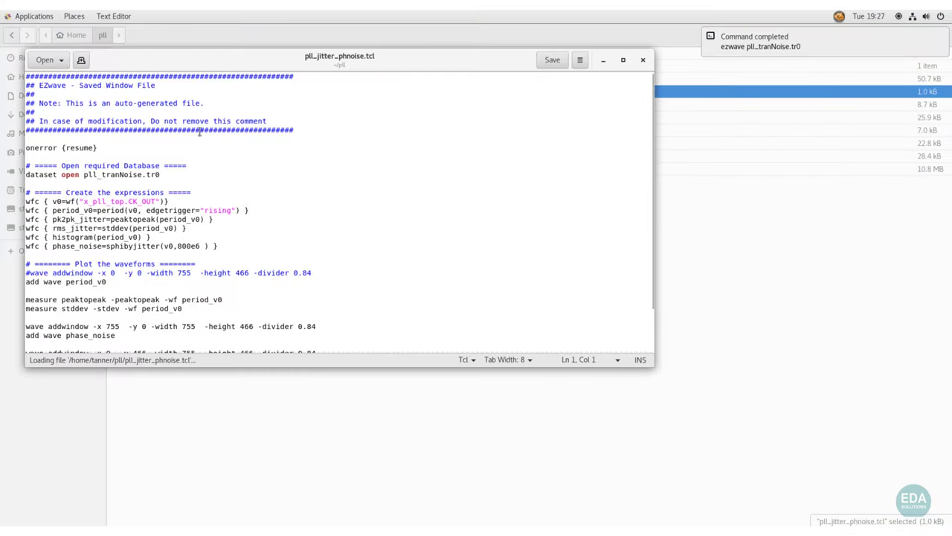
pyautogui.scroll(-3, 216, 269)
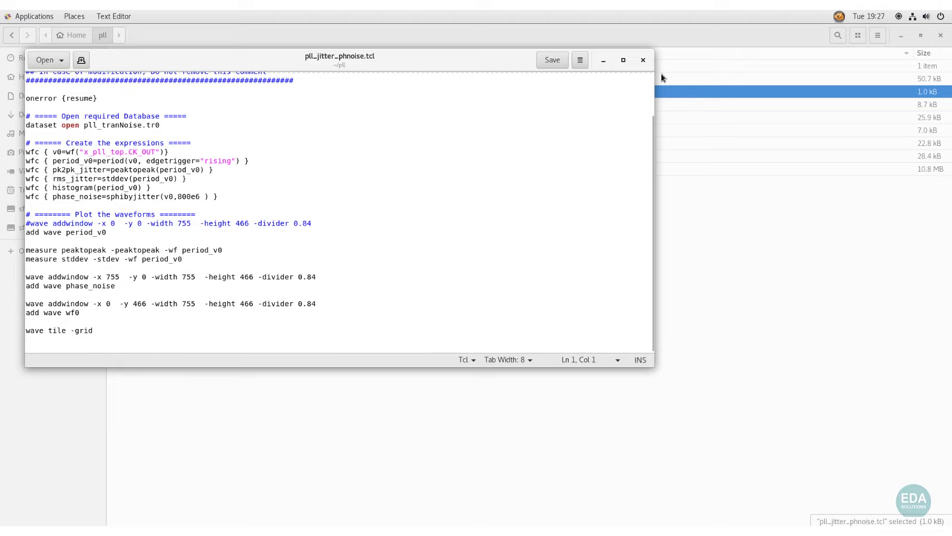
pyautogui.click(641, 62)
# Run ezwave pll_jitter_phnoise.tcl from the terminal and maximize the EZwave window
pyautogui.hotkey('alt', 'Tab')
pyautogui.write('ezwave')
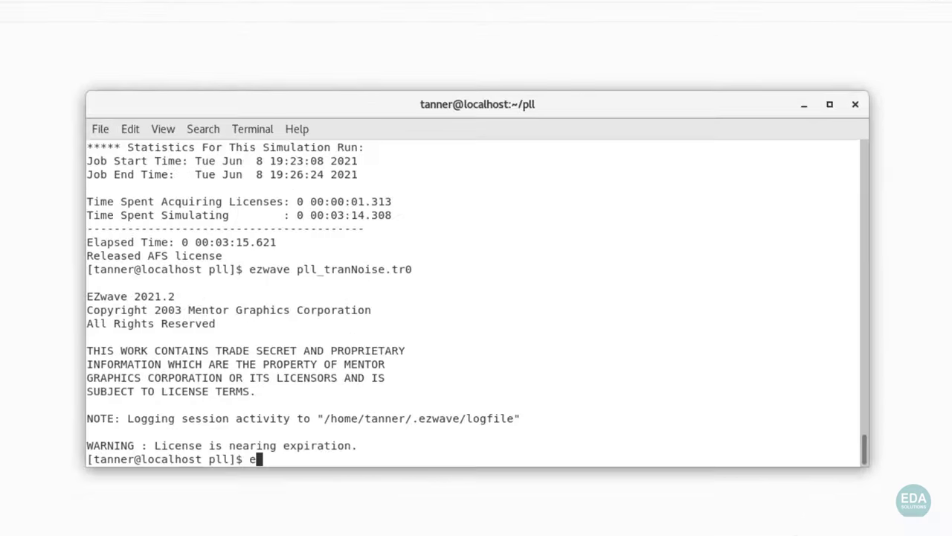
pyautogui.write(' pll_ji')
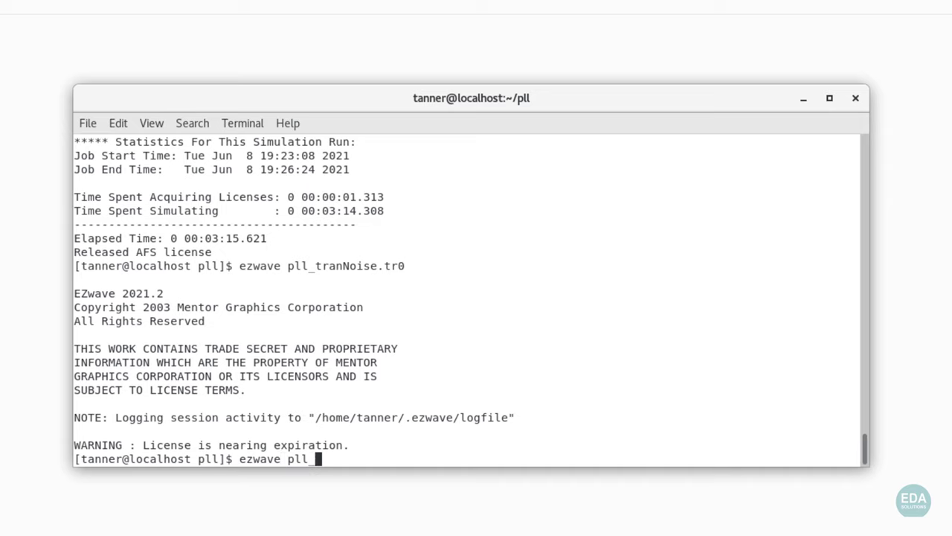
pyautogui.write('tter_phnoise.tcl')
pyautogui.press('Return')
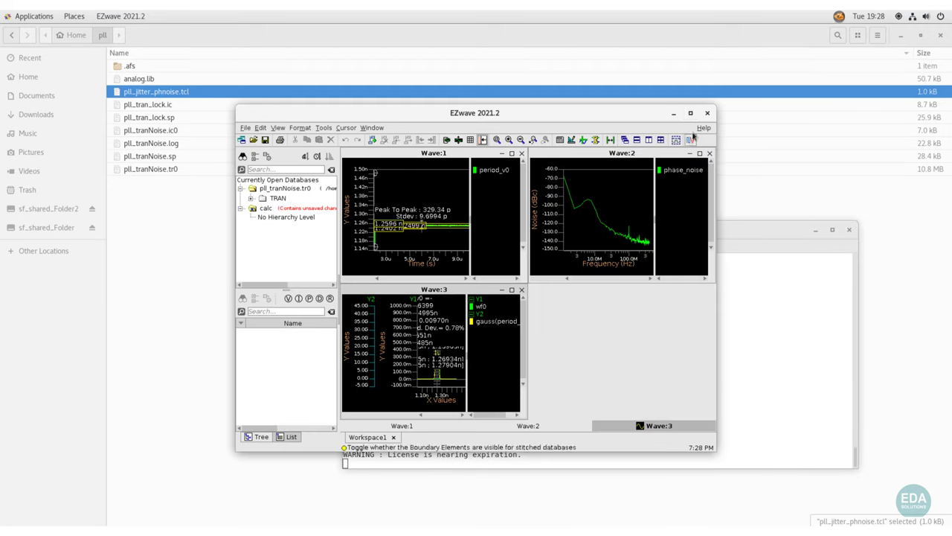
pyautogui.click(690, 112)
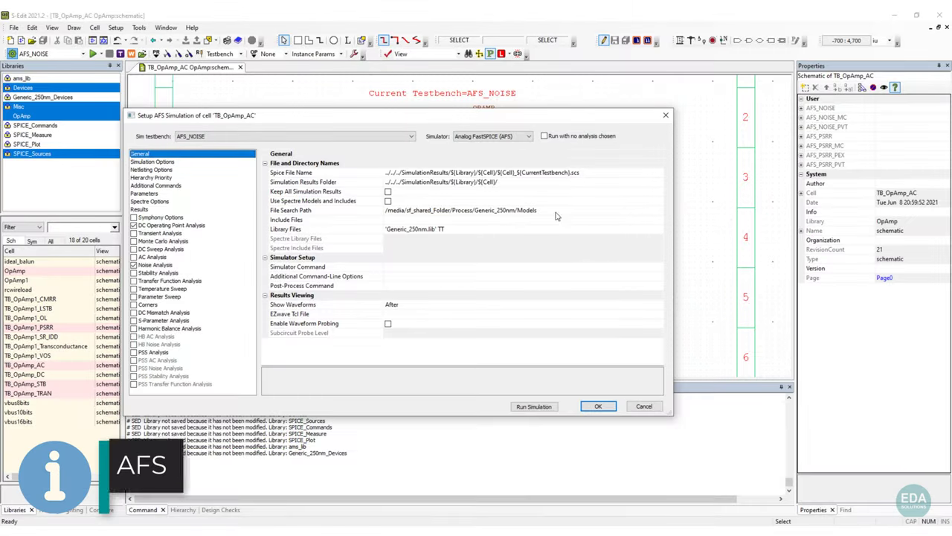
# Keep Analog FastSPICE (AFS) as simulator, review DC operating point, noise and Results pages, selecting OutputNoise
pyautogui.click(527, 138)
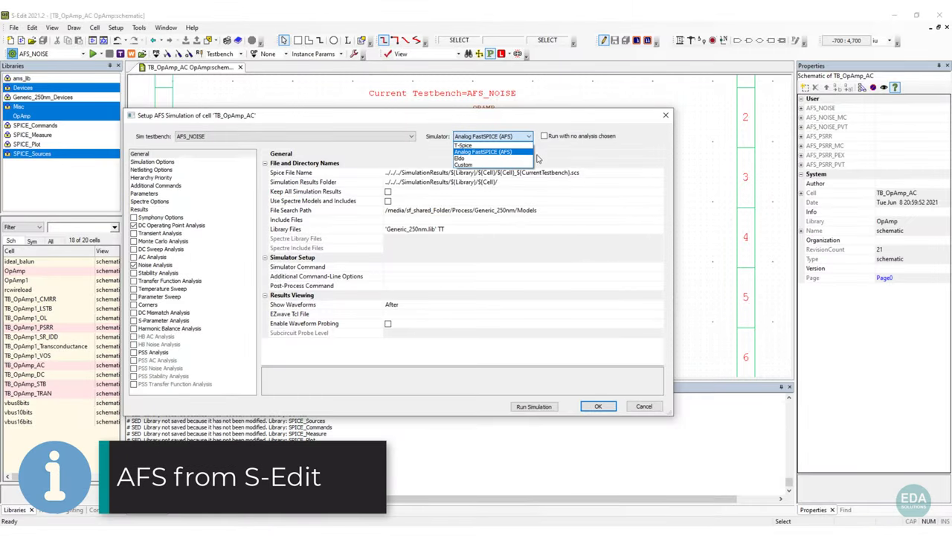
pyautogui.click(526, 154)
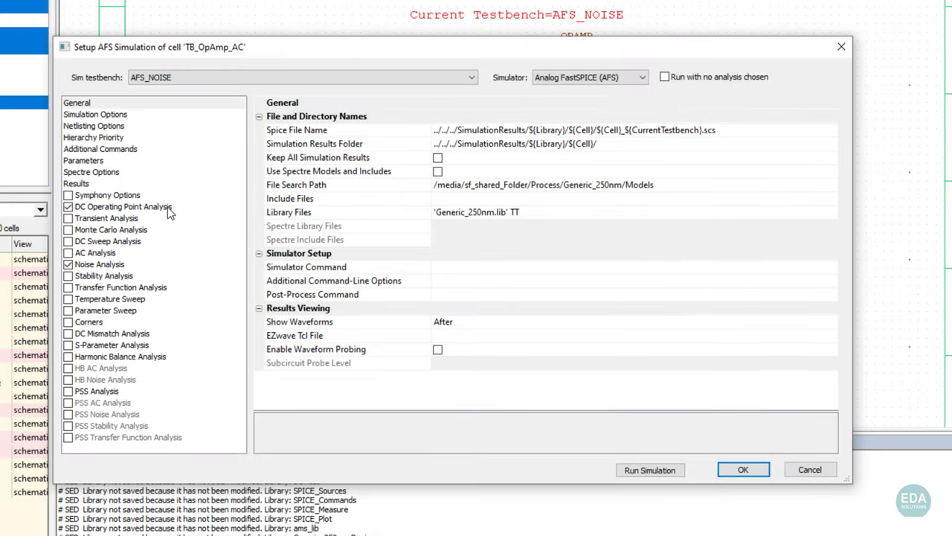
pyautogui.click(168, 207)
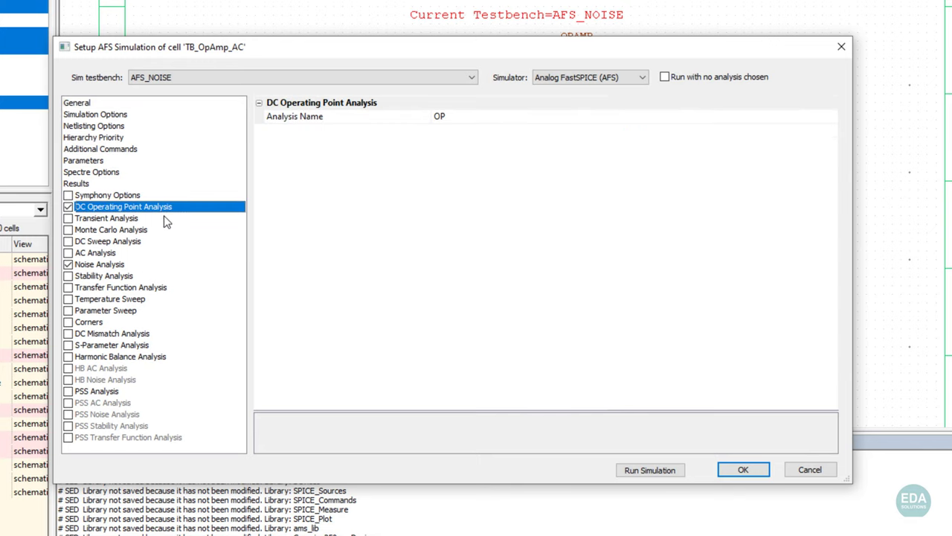
pyautogui.click(127, 266)
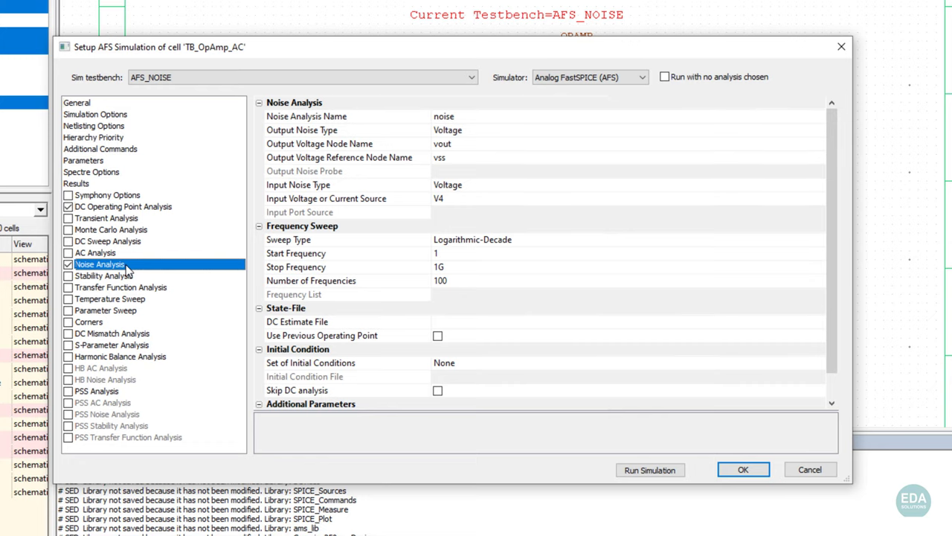
pyautogui.click(96, 185)
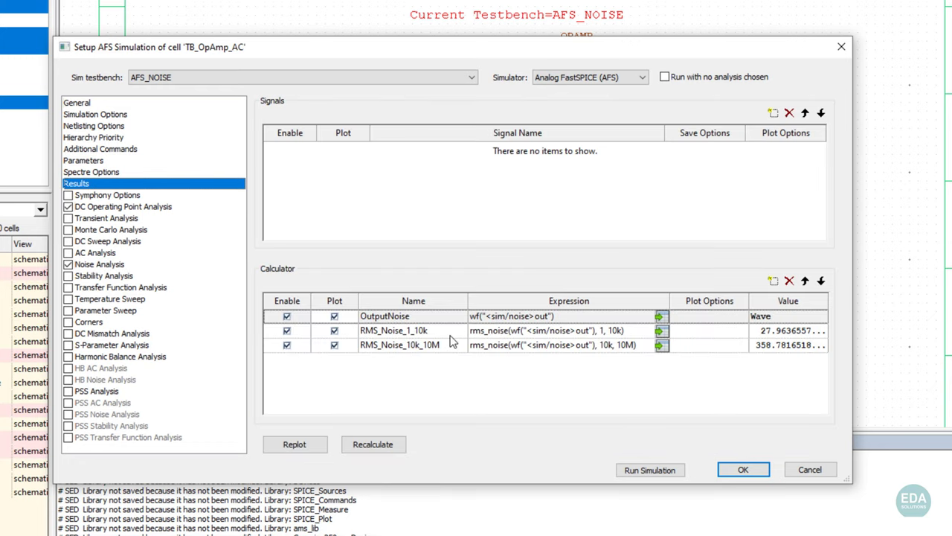
pyautogui.click(415, 318)
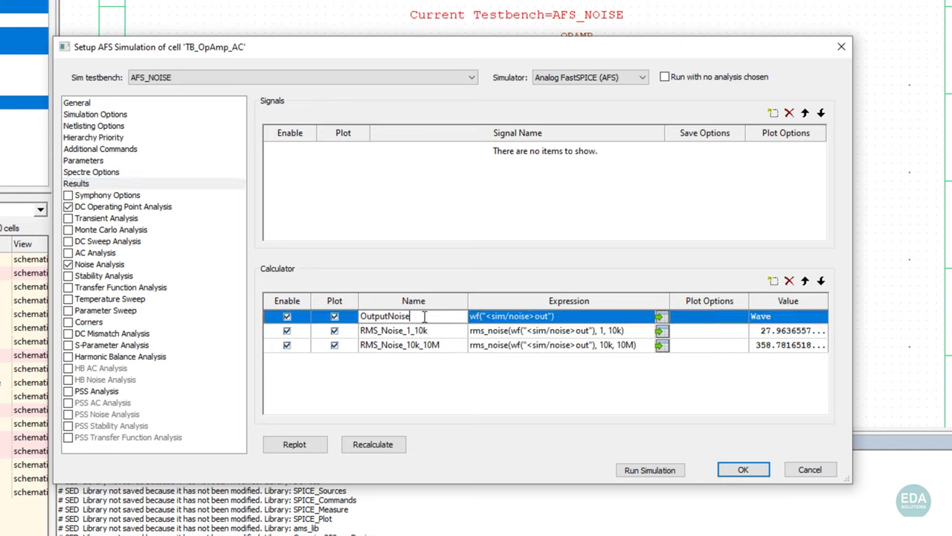
pyautogui.click(415, 318)
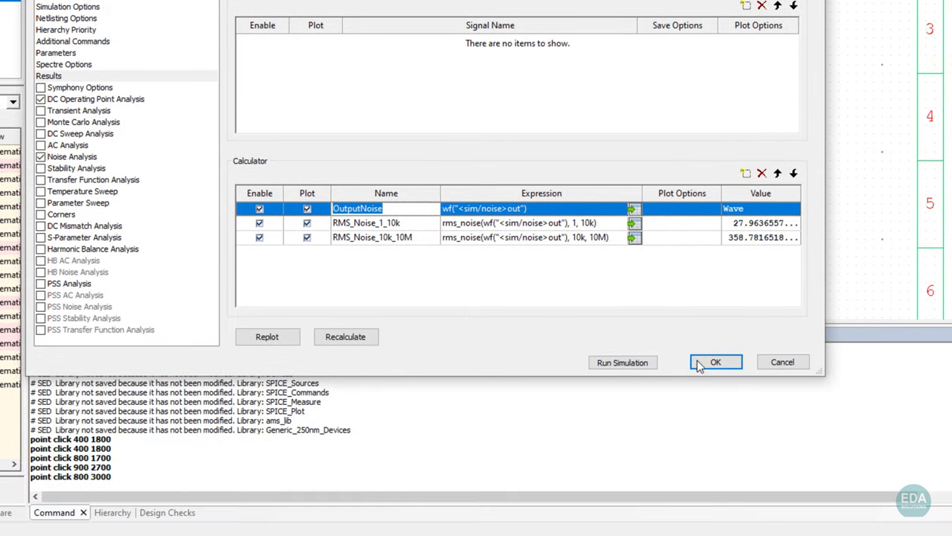
# Run the AFS noise simulation, then open TB_OpAmp_AC_AFS_NOISE.log and scroll to its end
pyautogui.click(650, 365)
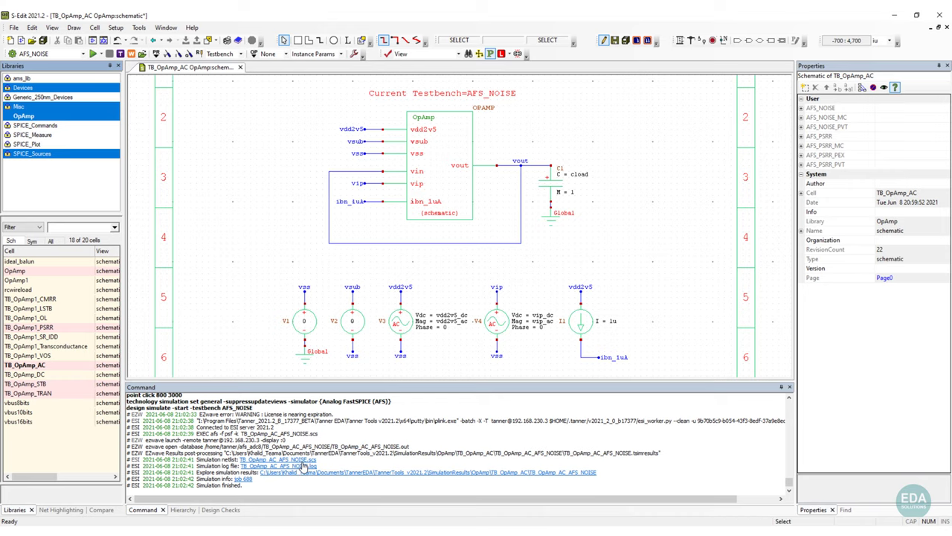
pyautogui.click(313, 466)
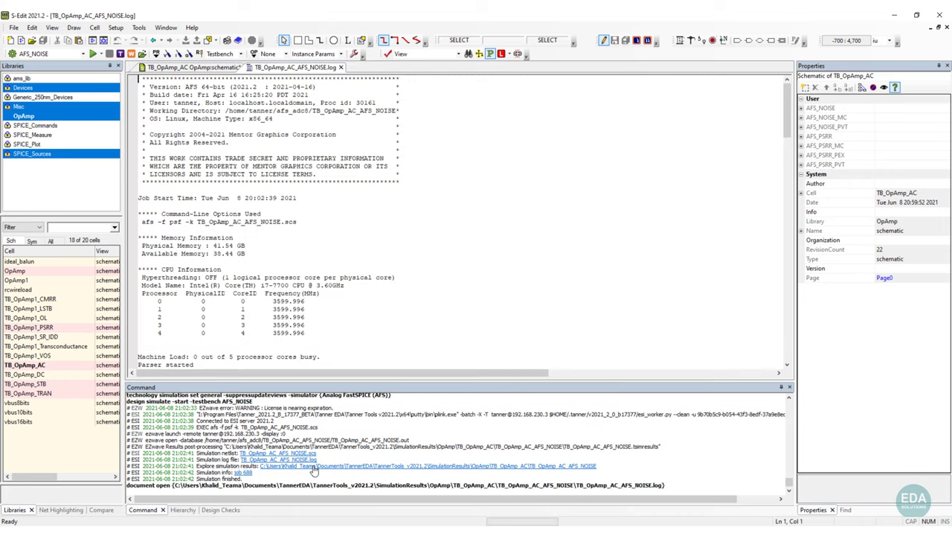
pyautogui.scroll(-10, 360, 290)
pyautogui.scroll(-15, 360, 290)
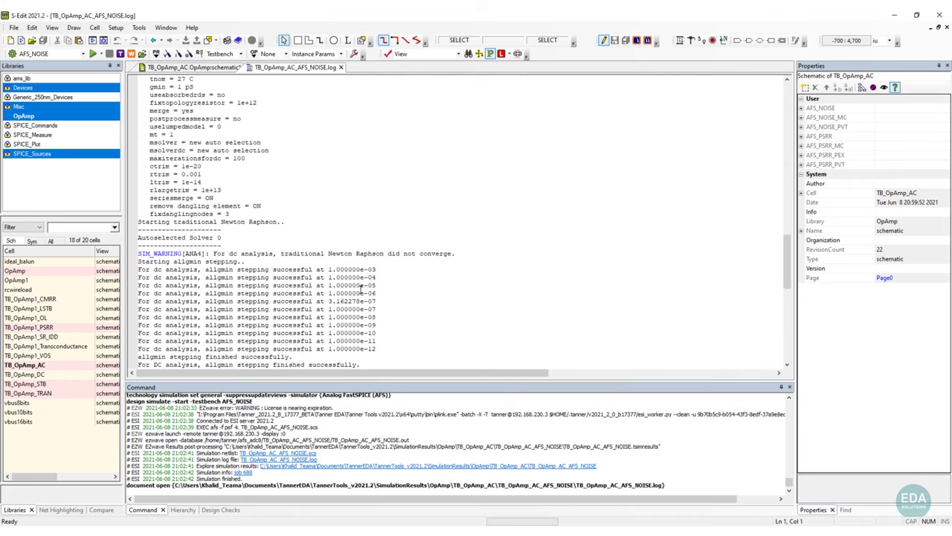
pyautogui.scroll(-5, 360, 290)
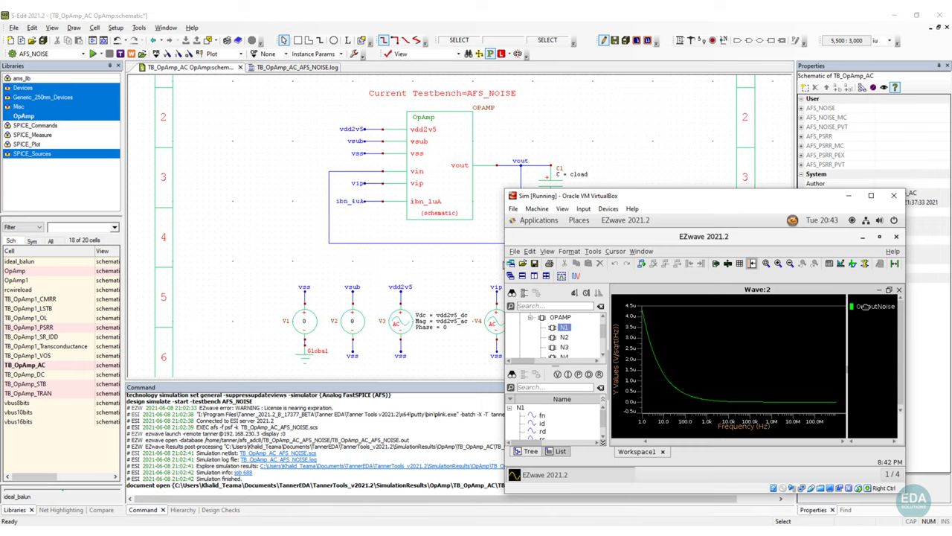
# Push into the OpAmp instance and review transistor P1's small-signal parameters
pyautogui.click(270, 254)
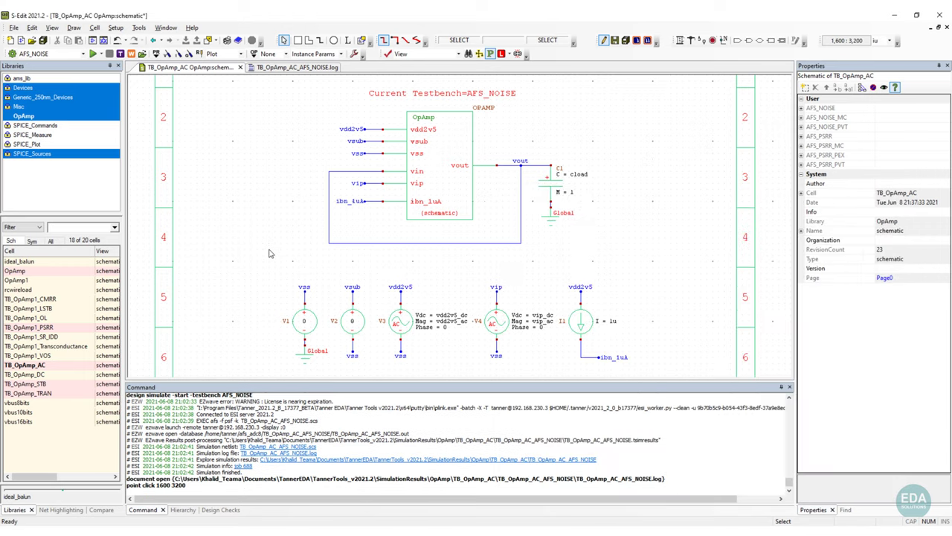
pyautogui.click(437, 183)
pyautogui.press('i')
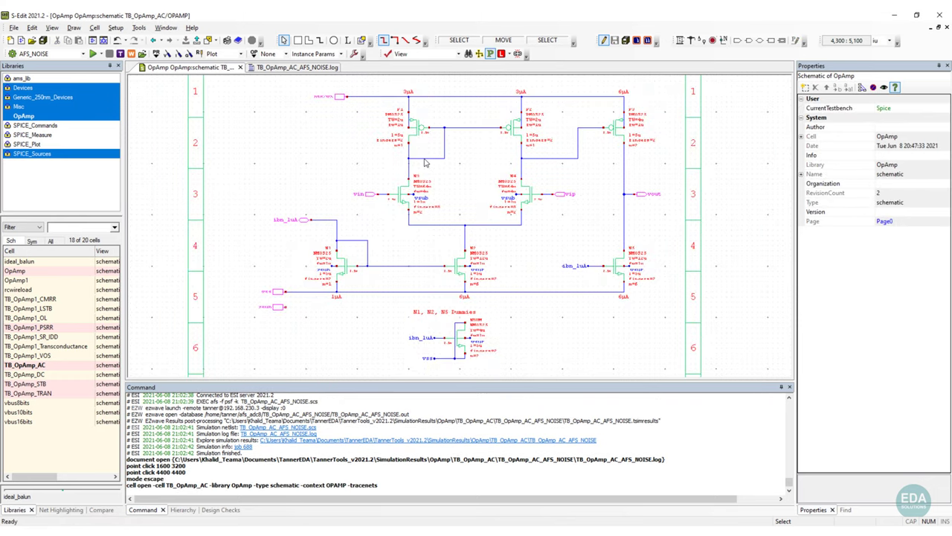
pyautogui.click(419, 140)
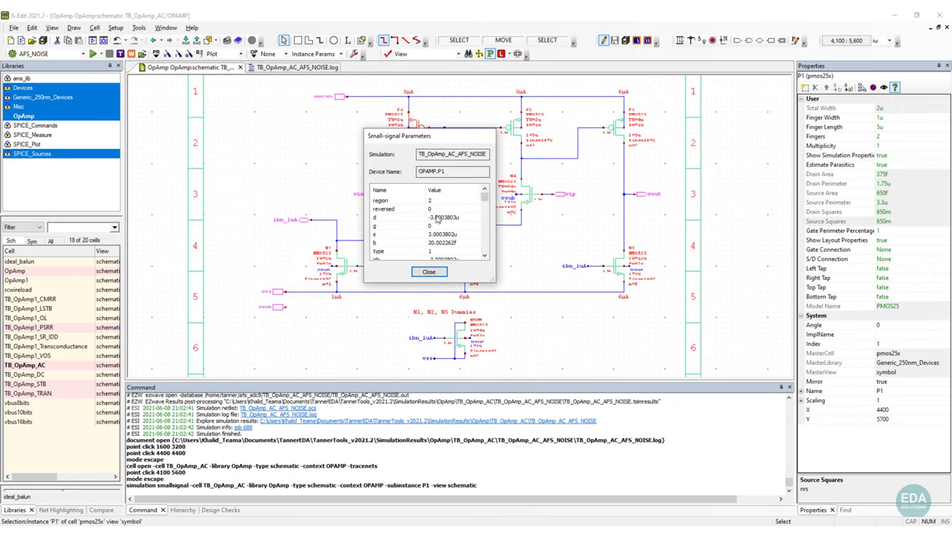
pyautogui.scroll(-5, 407, 228)
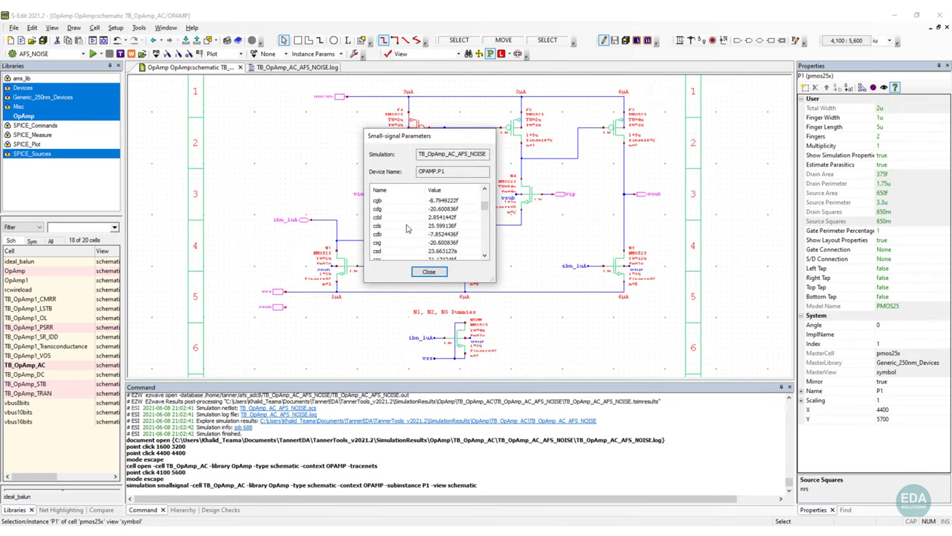
pyautogui.scroll(-5, 407, 229)
pyautogui.click(428, 272)
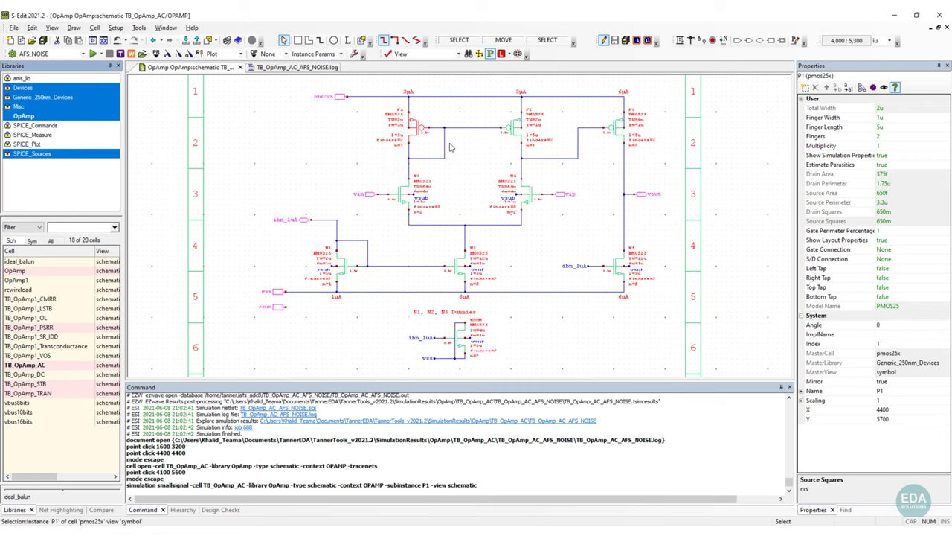
# Zoom onto P1, P2, N3 and N4, annotate node voltages then device currents, and fit the schematic
pyautogui.press('z')
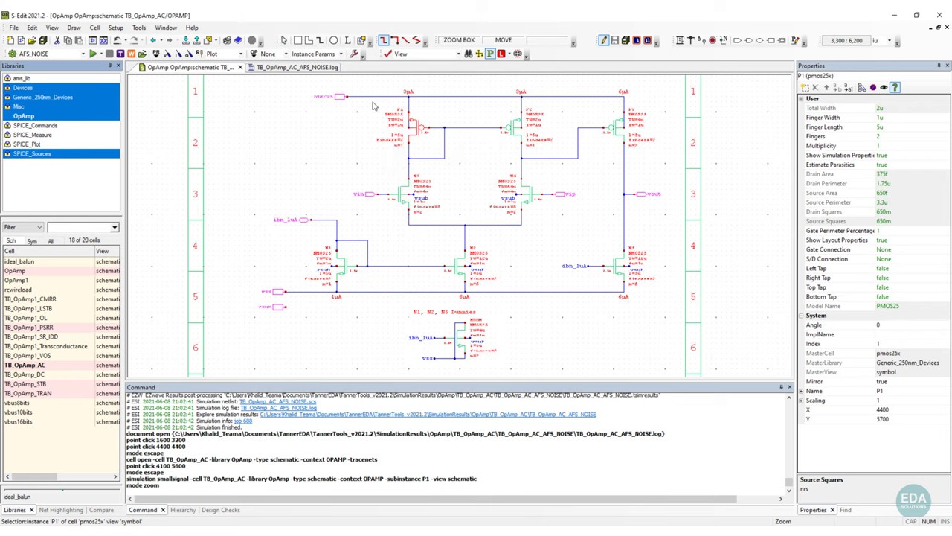
pyautogui.moveTo(373, 106); pyautogui.dragTo(567, 231)
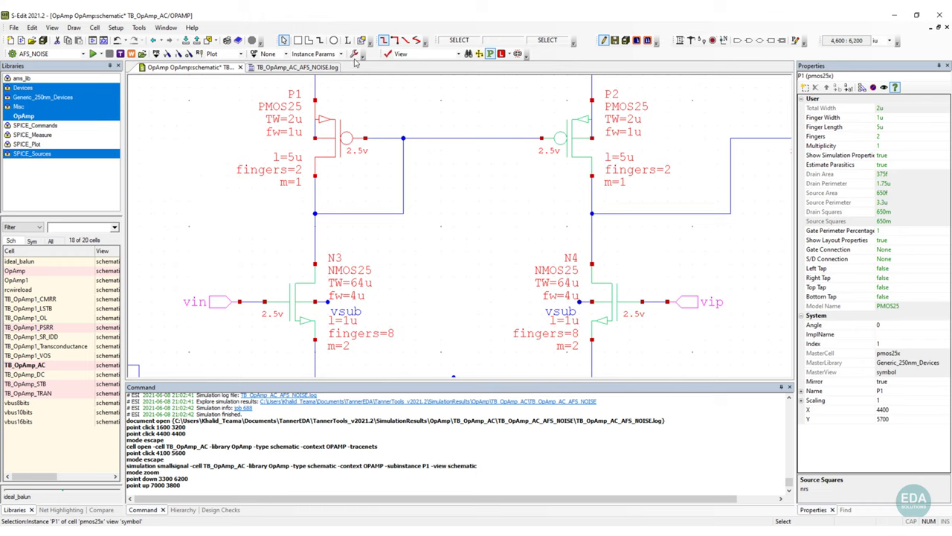
pyautogui.click(285, 53)
pyautogui.click(280, 81)
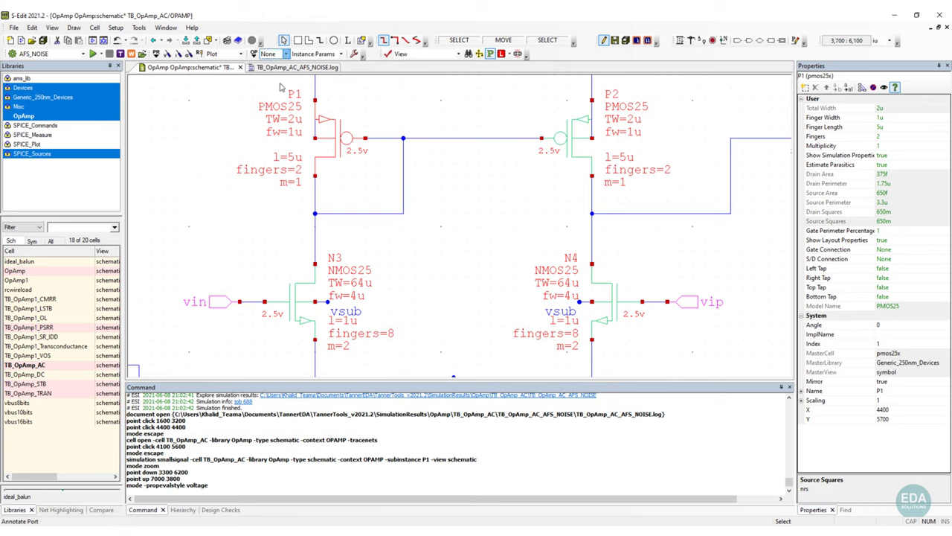
pyautogui.click(229, 228)
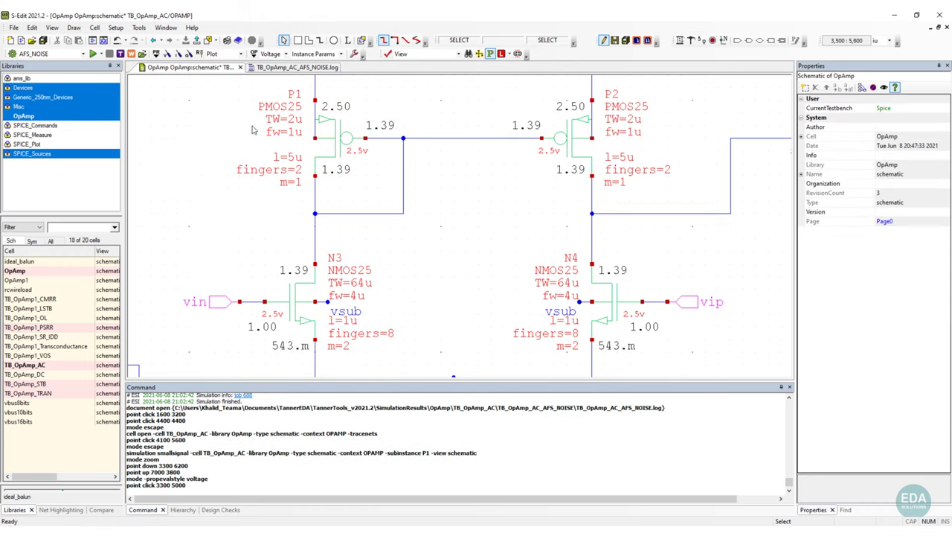
pyautogui.click(270, 54)
pyautogui.click(272, 91)
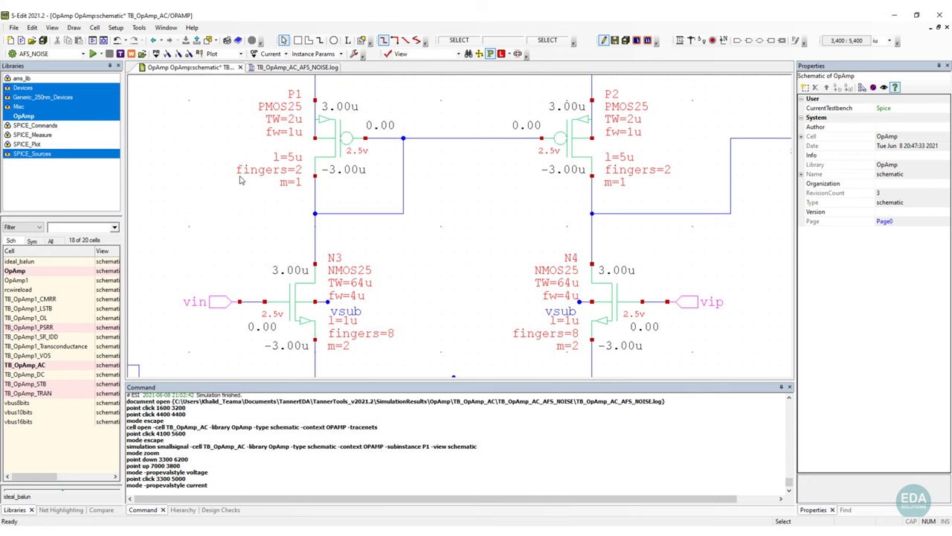
pyautogui.press('Home')
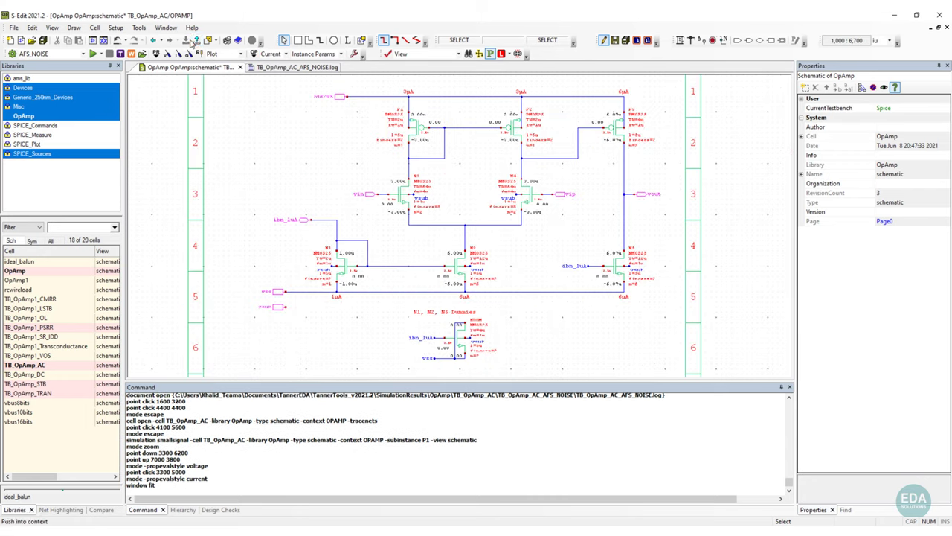